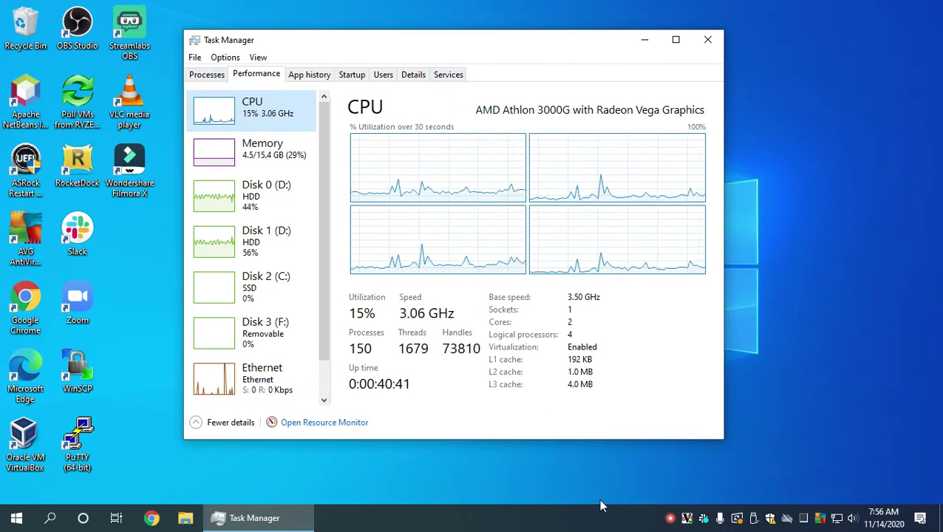
# Look over the running apps and background processes in Task Manager
pyautogui.rightClick(612, 519)
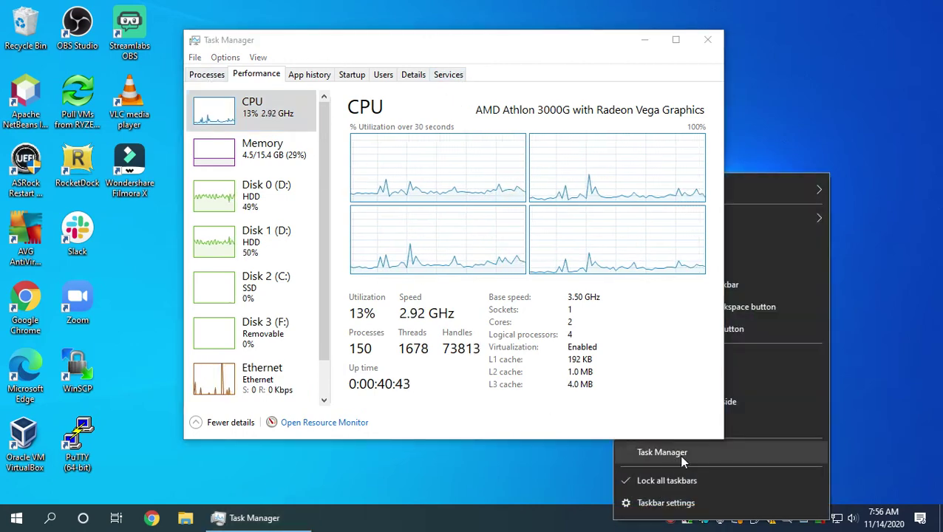
pyautogui.click(339, 48)
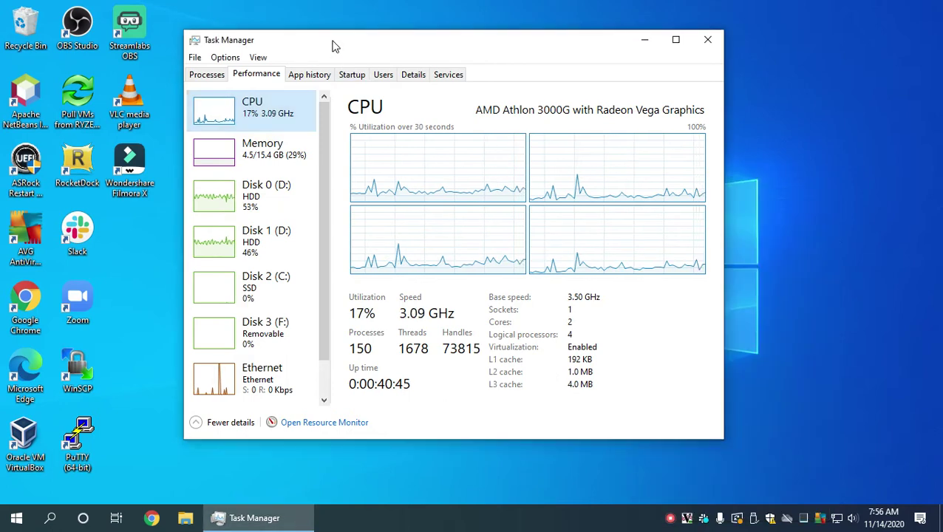
pyautogui.click(217, 76)
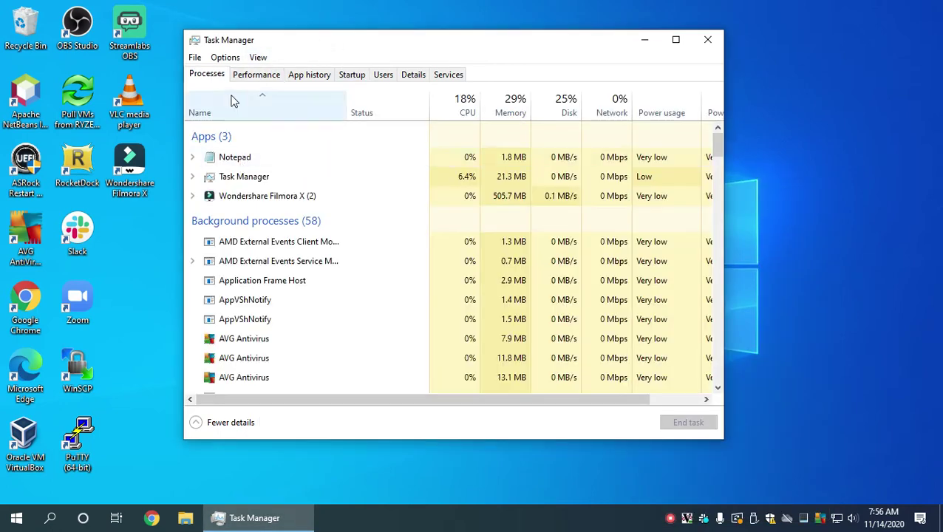
pyautogui.click(195, 58)
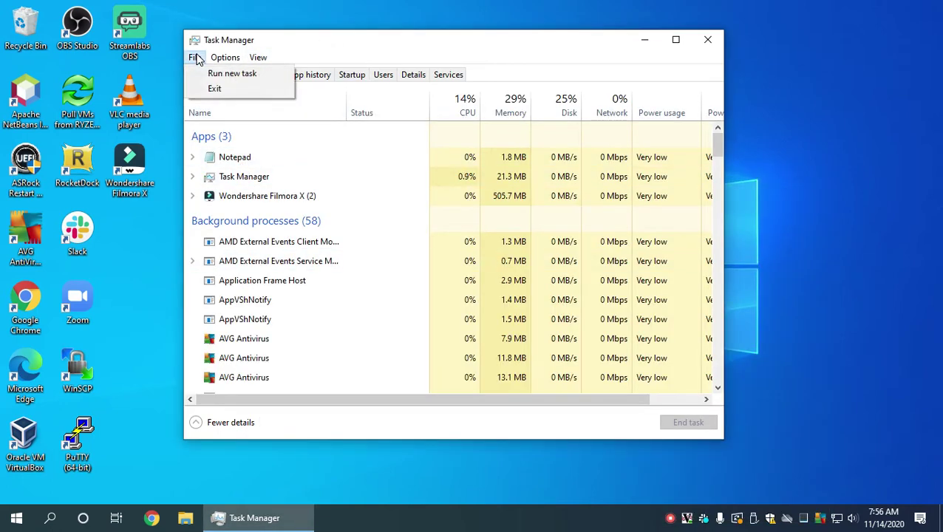
pyautogui.moveTo(221, 63)
pyautogui.click(275, 42)
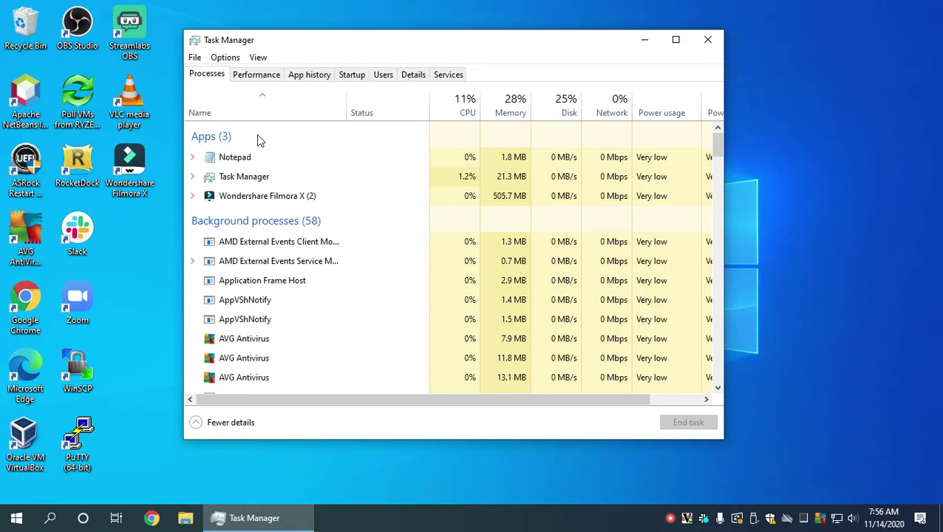
pyautogui.click(259, 90)
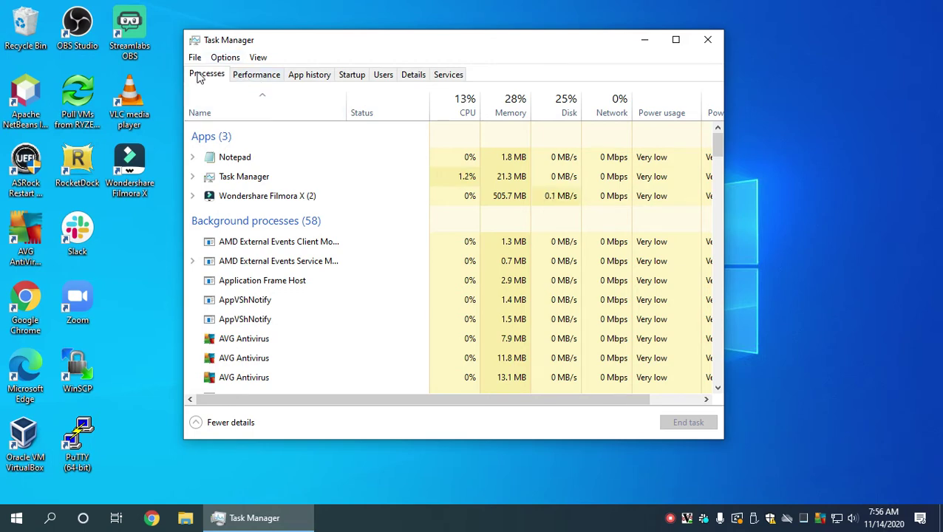
# Compare the performance graphs and transfer rates of Disk 0 (D:) and Disk 1 (D:) in Task Manager
pyautogui.click(252, 76)
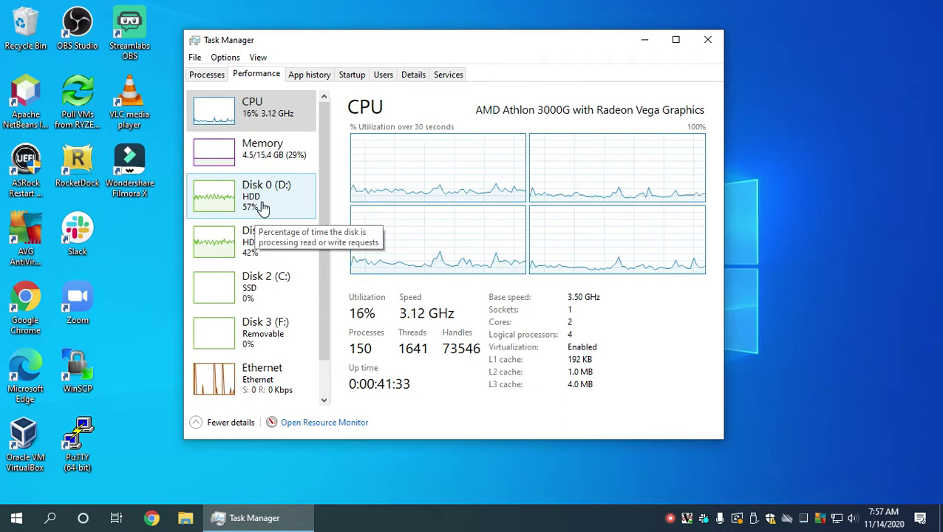
pyautogui.click(252, 207)
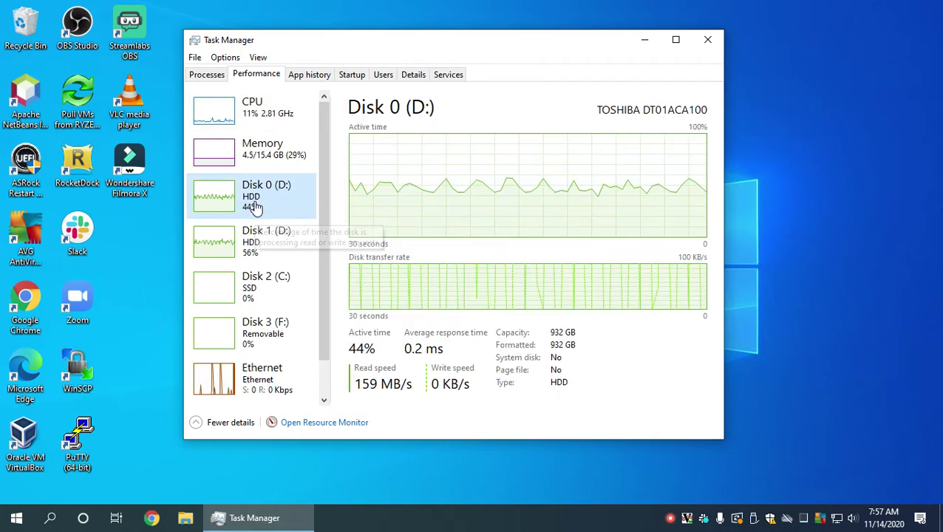
pyautogui.click(265, 239)
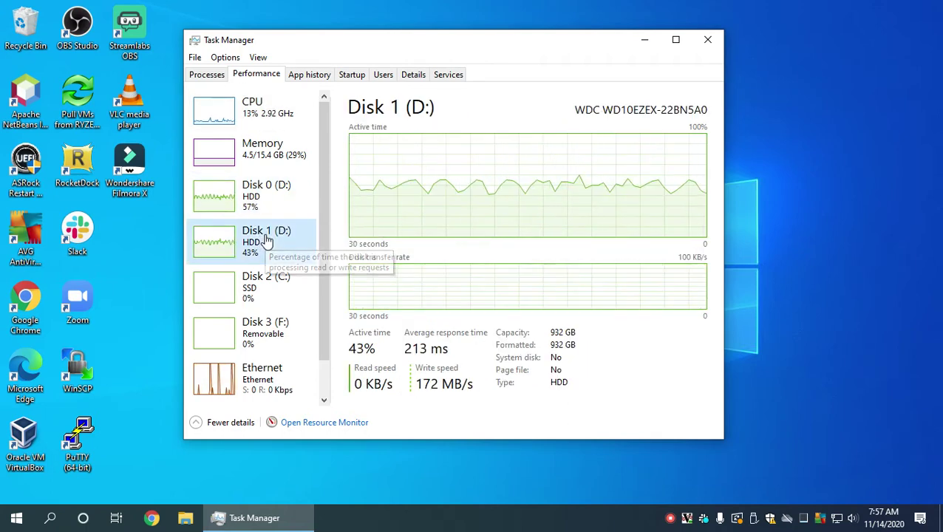
pyautogui.click(268, 194)
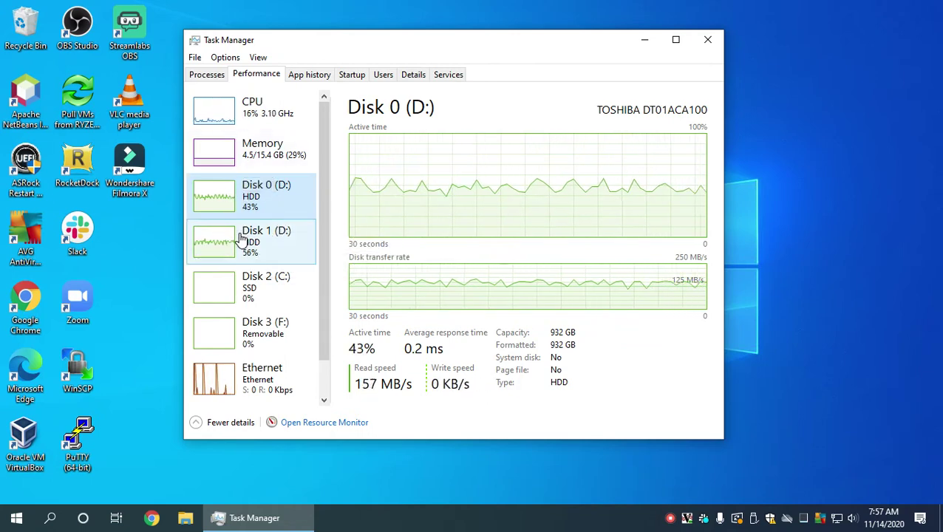
# Search Windows for "disk" and open the tool to create and format hard disk partitions, moving Task Manager aside
pyautogui.click(12, 521)
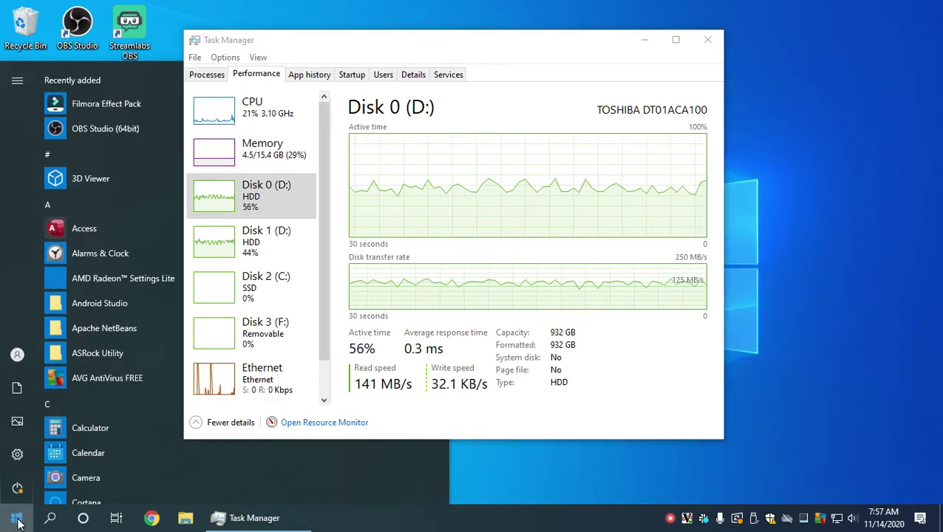
pyautogui.click(17, 521)
pyautogui.click(17, 521)
pyautogui.write('disk')
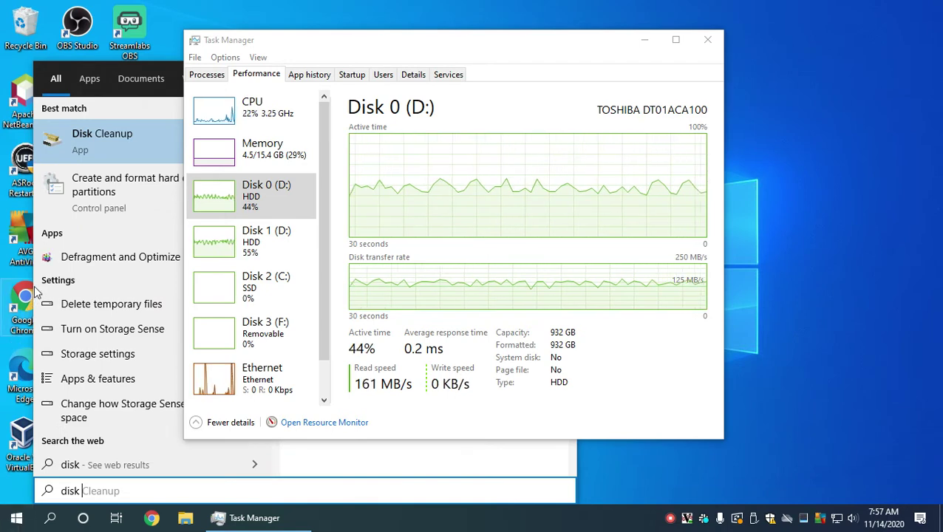
pyautogui.moveTo(375, 45); pyautogui.dragTo(519, 50)
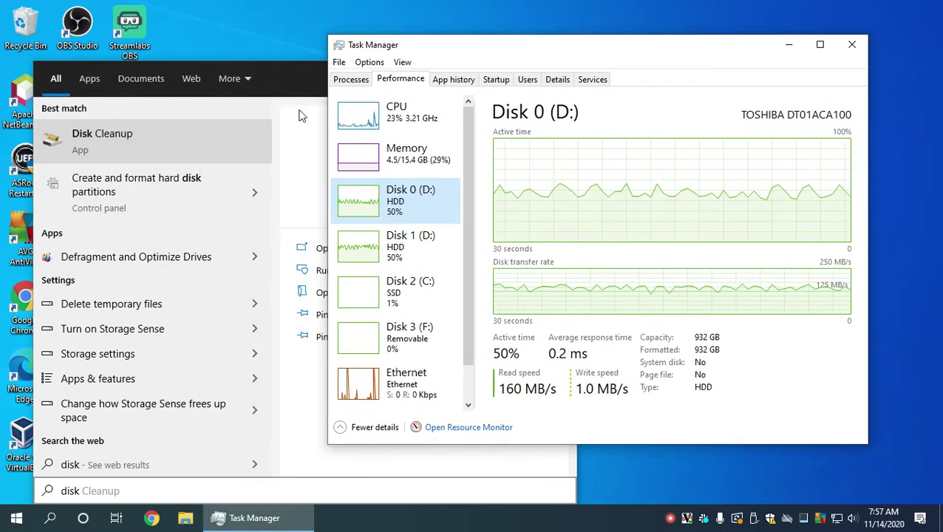
pyautogui.click(105, 197)
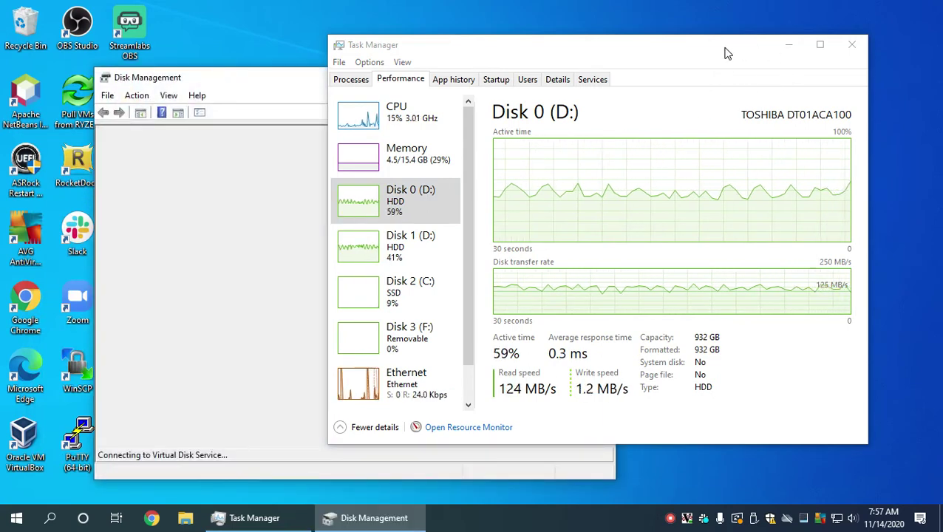
# Narrow the Task Manager window and maximize the Disk Management window behind it
pyautogui.click(852, 46)
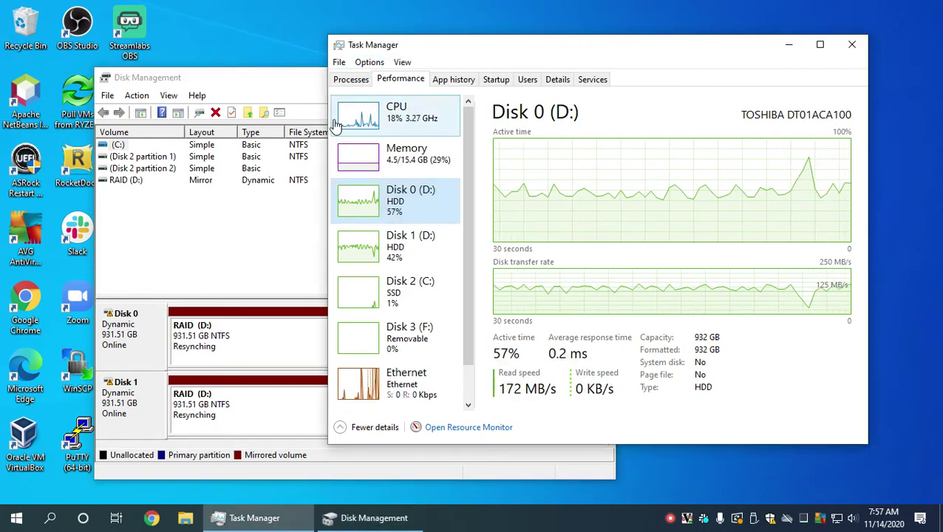
pyautogui.moveTo(325, 123); pyautogui.dragTo(608, 121)
pyautogui.doubleClick(294, 82)
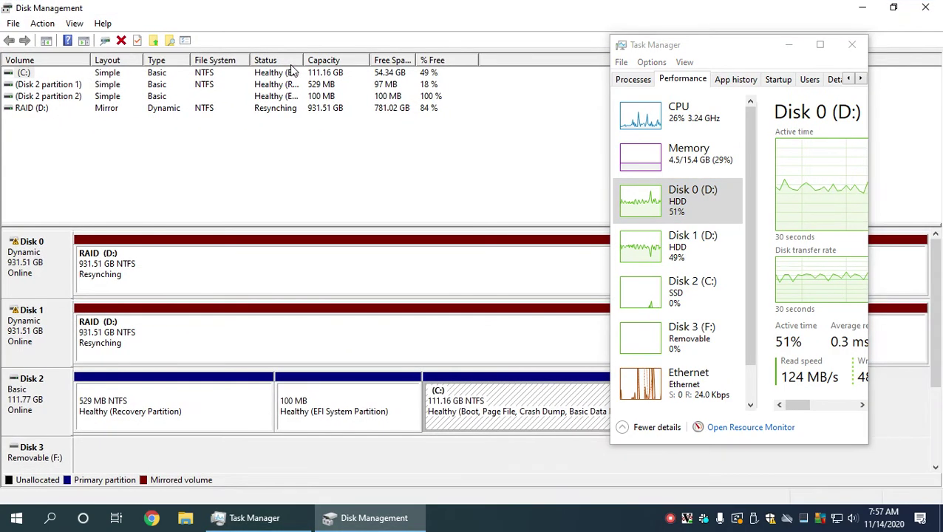
# Examine the two small Disk 2 partitions and the RAID (D:) volume on Disk 0 in Disk Management
pyautogui.click(59, 86)
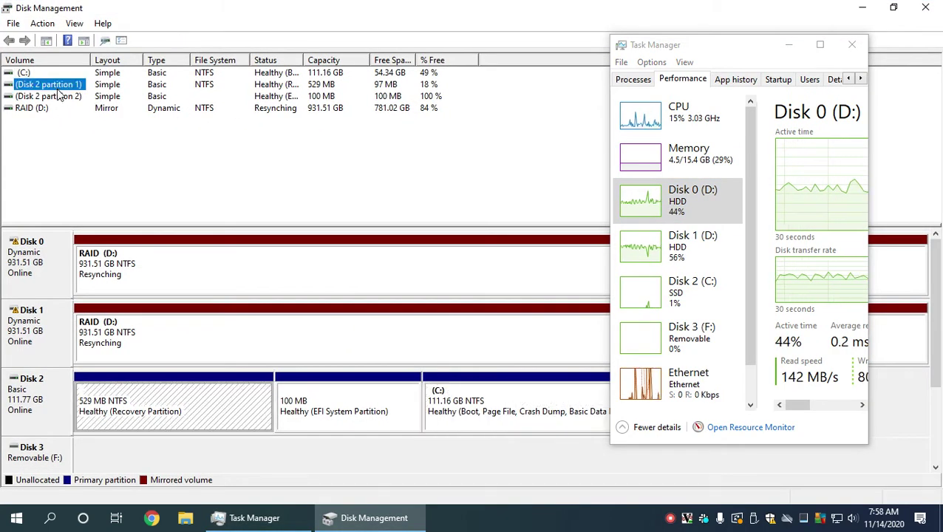
pyautogui.click(60, 97)
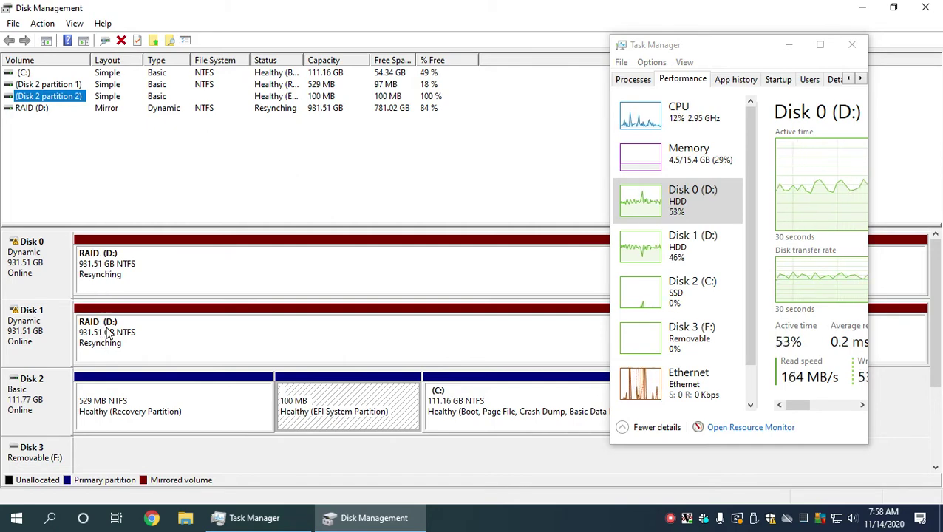
pyautogui.click(42, 294)
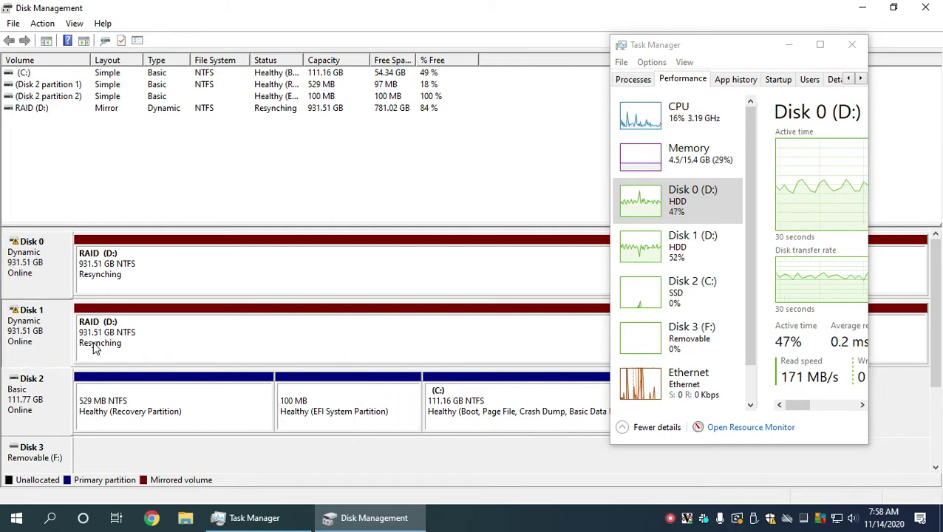
pyautogui.click(100, 275)
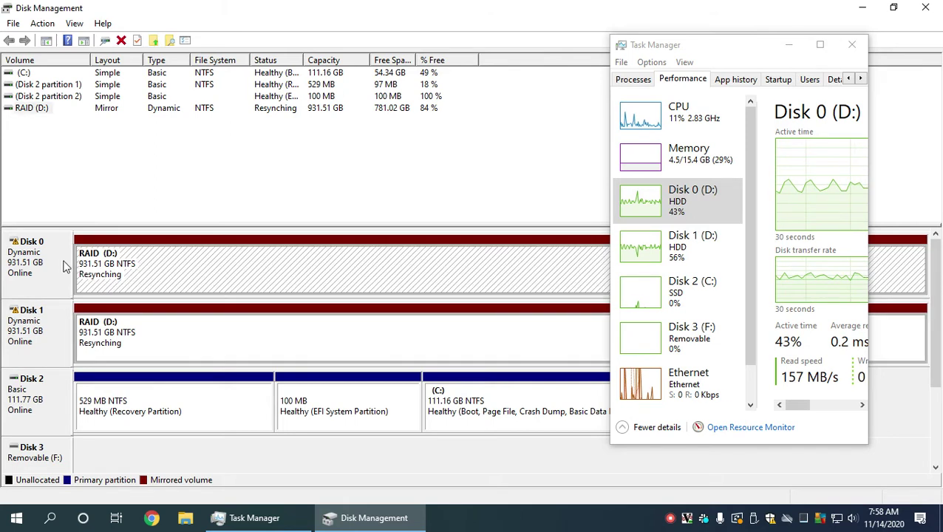
pyautogui.click(53, 272)
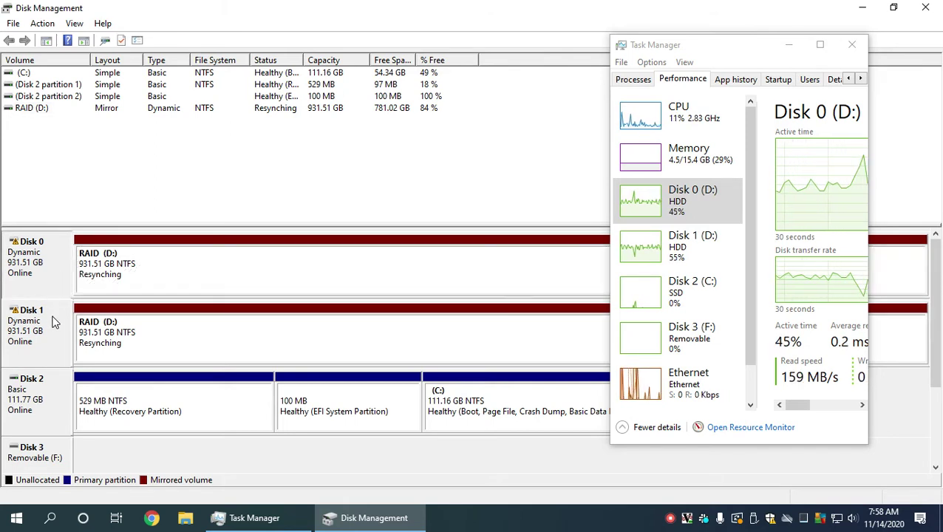
# Widen the Task Manager window to show the full Disk 0 performance graphs, and close it
pyautogui.click(612, 251)
pyautogui.moveTo(610, 244); pyautogui.dragTo(400, 227)
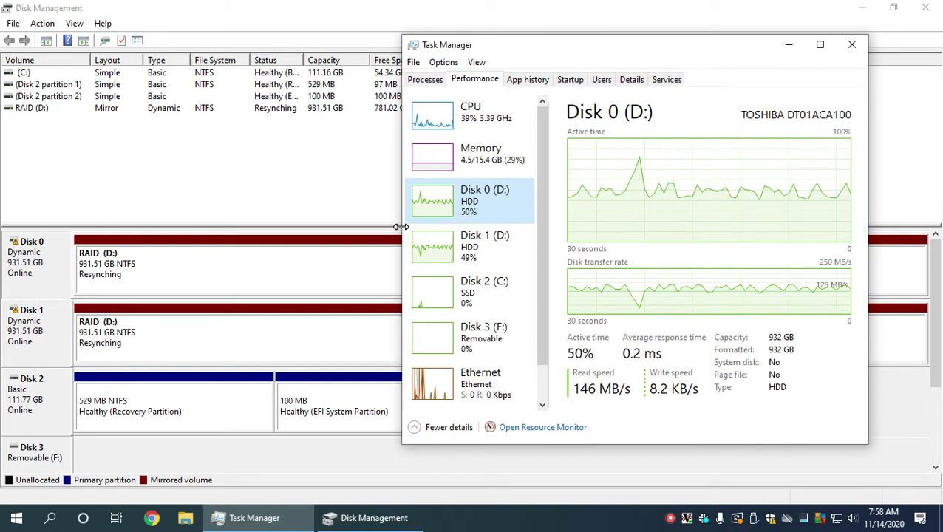
pyautogui.click(851, 44)
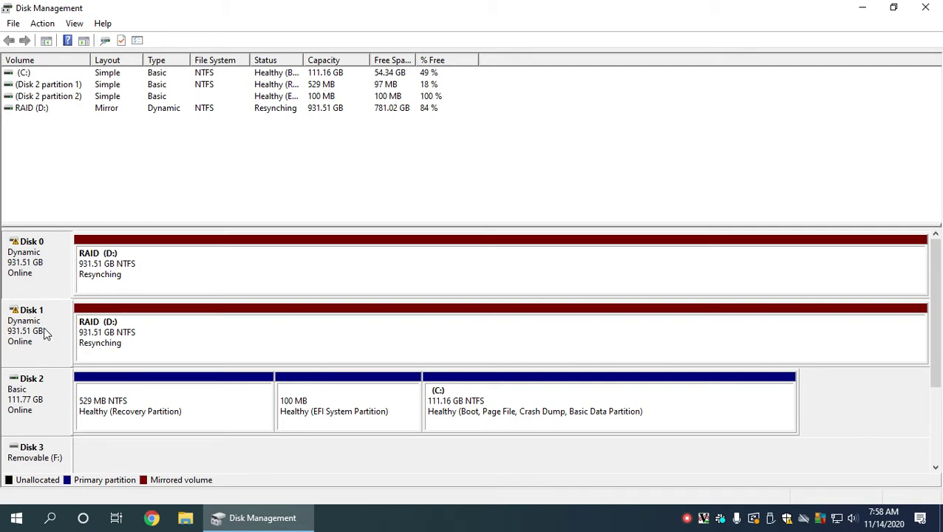
# Reopen Task Manager, display the performance of Disk 1 (D:), and move the window clear of the RAID volume labels
pyautogui.rightClick(515, 526)
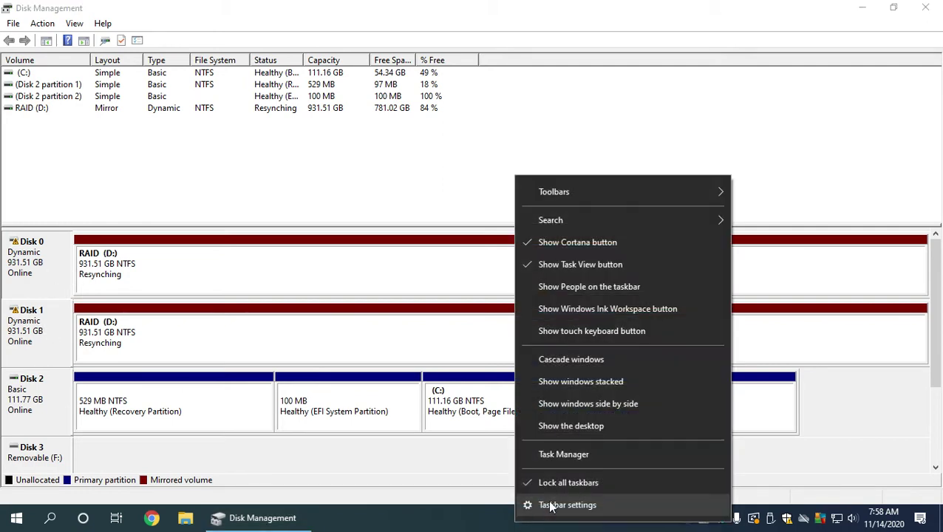
pyautogui.click(554, 457)
pyautogui.click(479, 79)
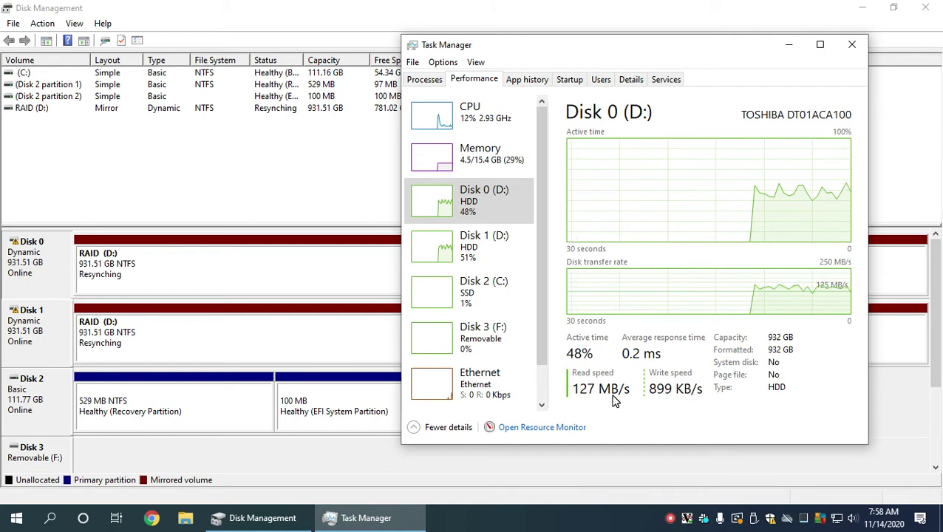
pyautogui.click(498, 261)
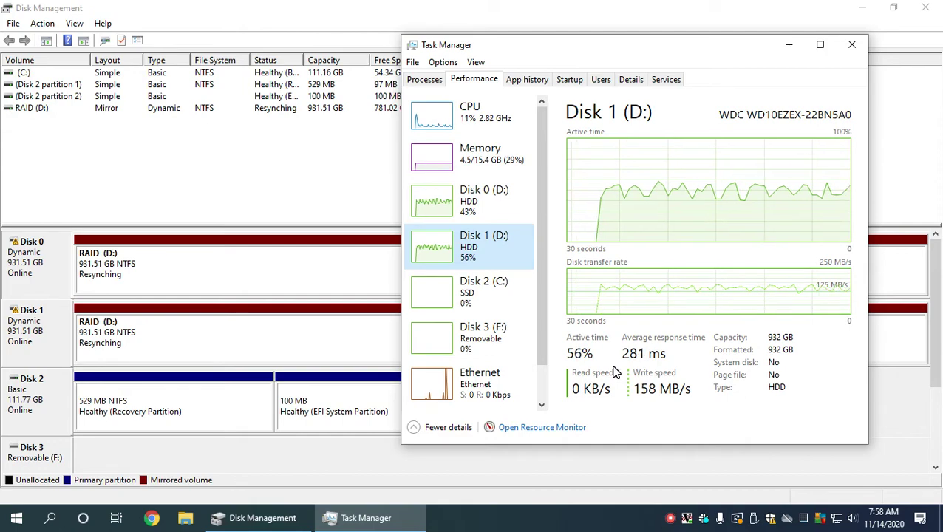
pyautogui.moveTo(619, 49); pyautogui.dragTo(688, 94)
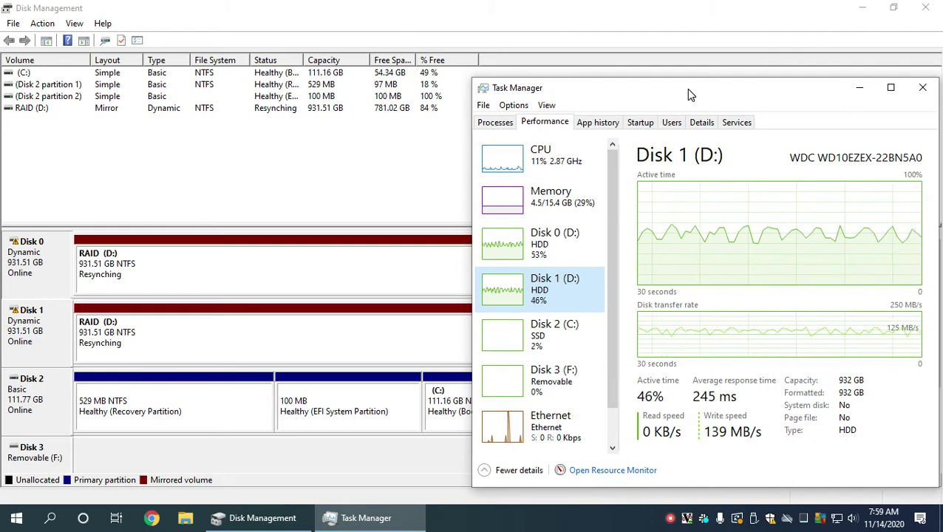
# Compare the two halves of the mirrored RAID (D:) volume on Disk 0 and Disk 1 by selecting them alternately
pyautogui.click(274, 260)
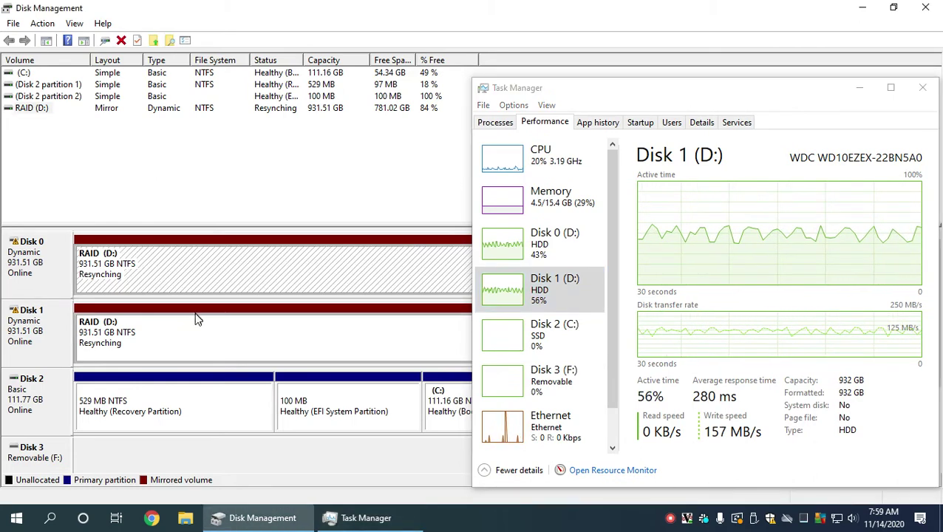
pyautogui.click(184, 338)
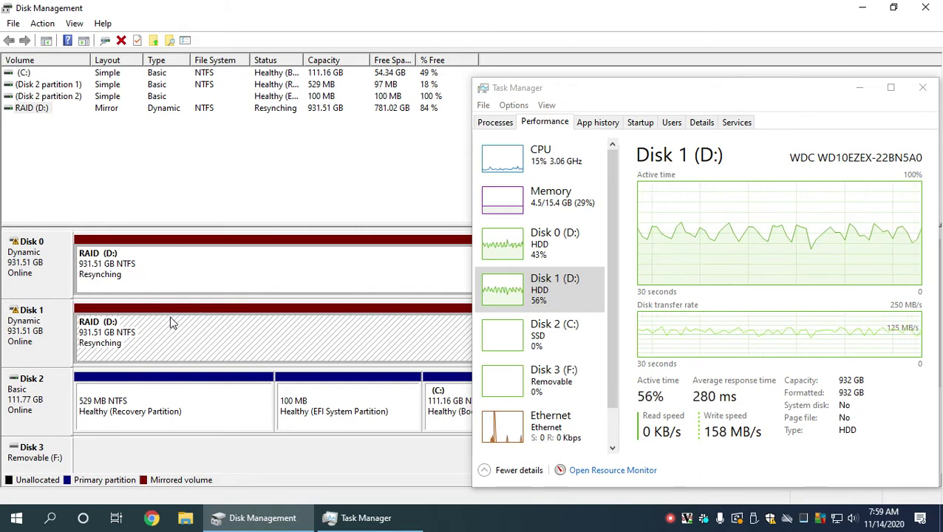
pyautogui.click(151, 266)
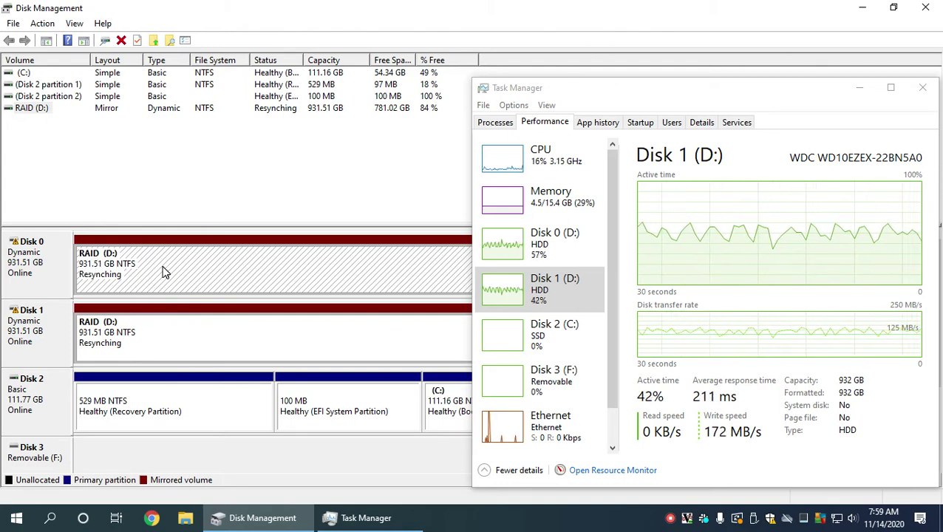
pyautogui.click(168, 350)
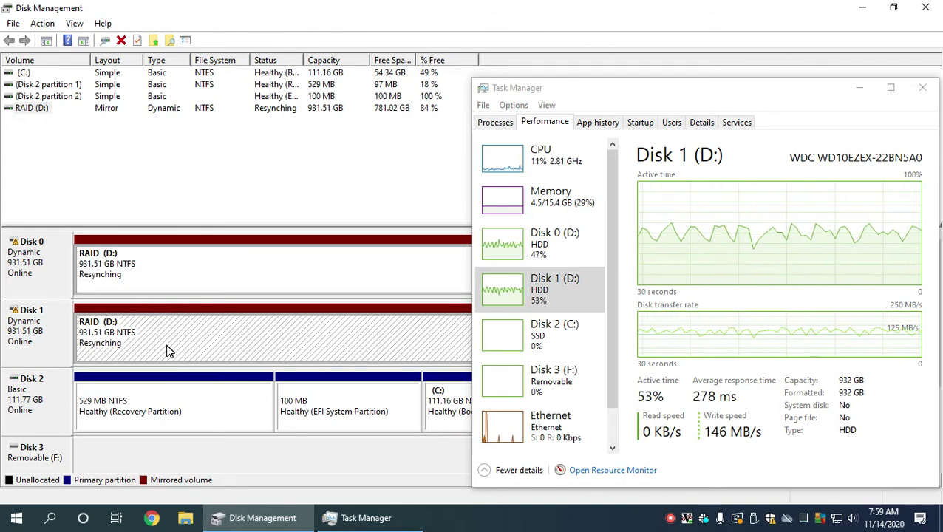
pyautogui.click(159, 280)
pyautogui.click(160, 316)
pyautogui.click(160, 273)
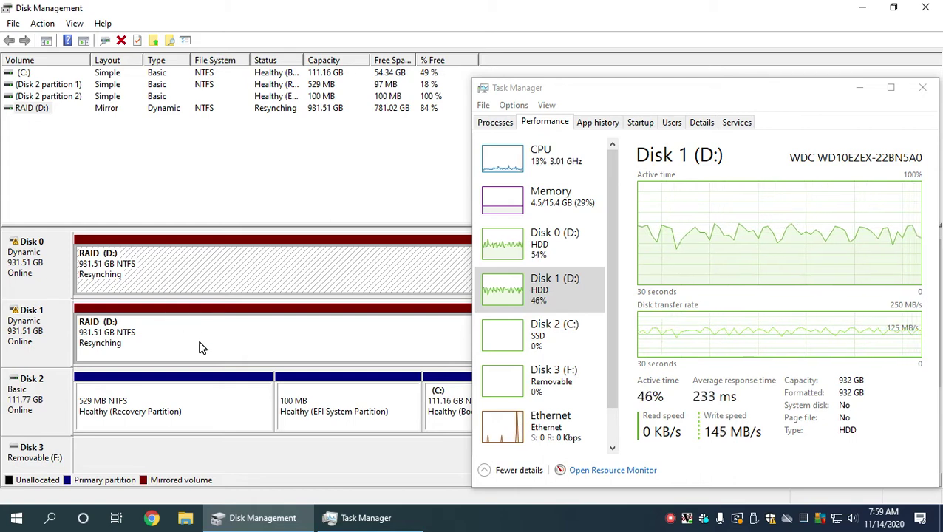
pyautogui.click(199, 336)
pyautogui.click(188, 282)
pyautogui.click(197, 334)
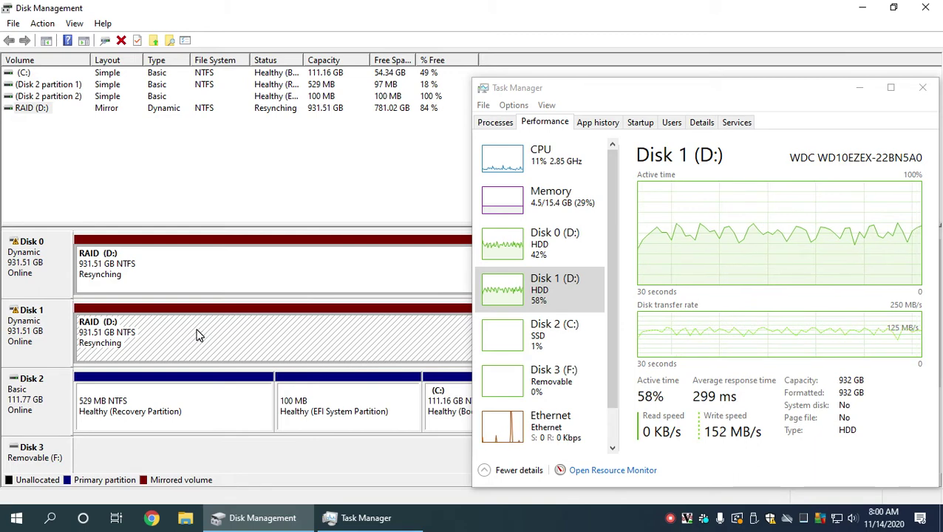
pyautogui.click(207, 278)
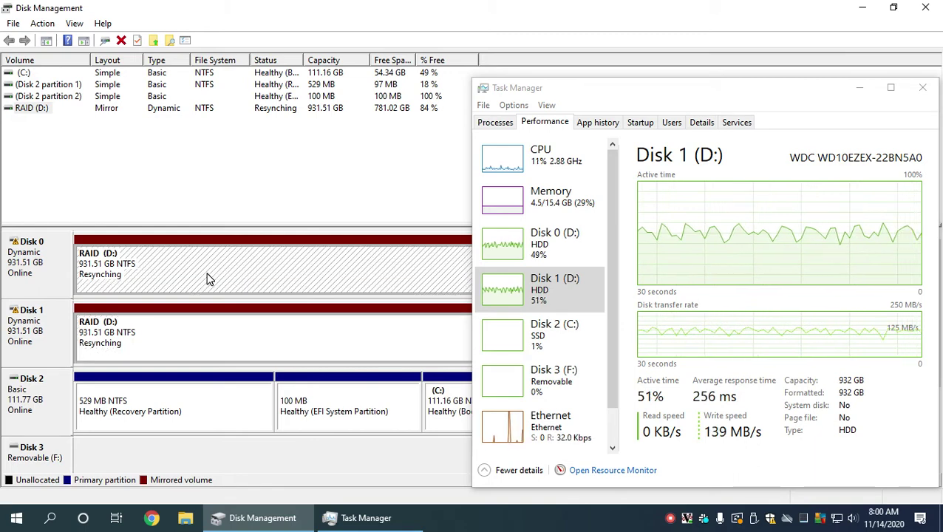
pyautogui.click(220, 342)
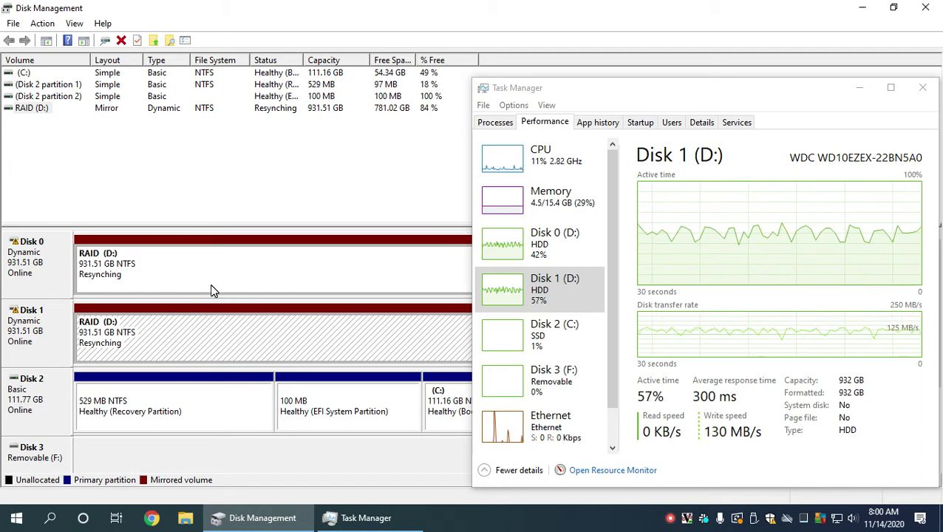
# Check the resynching RAID (D:) mirror copies on Disk 0 and Disk 1 in turn, leaving the Disk 0 copy selected
pyautogui.click(168, 277)
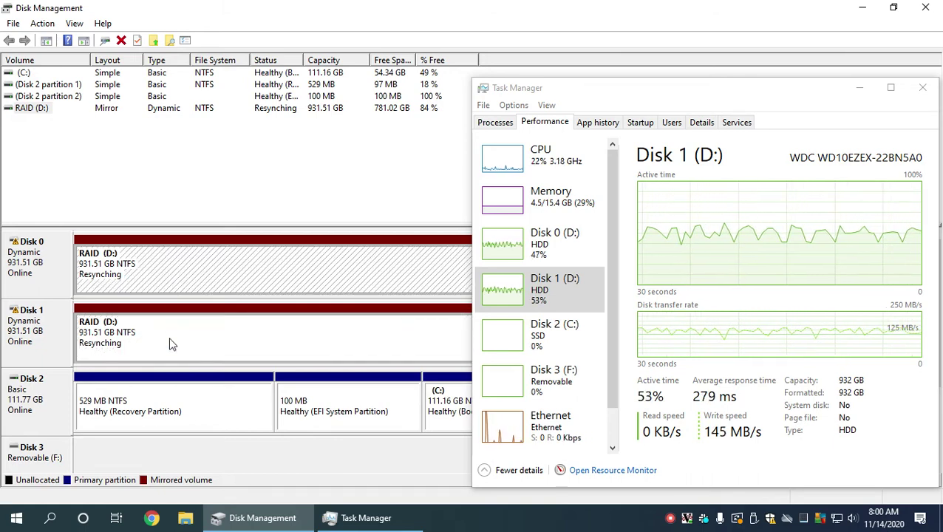
pyautogui.click(155, 340)
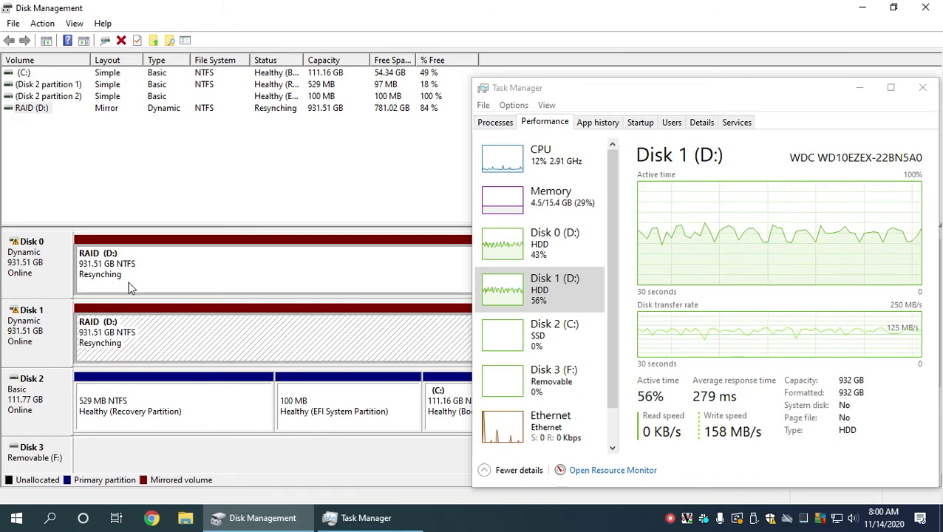
pyautogui.click(128, 282)
pyautogui.click(145, 333)
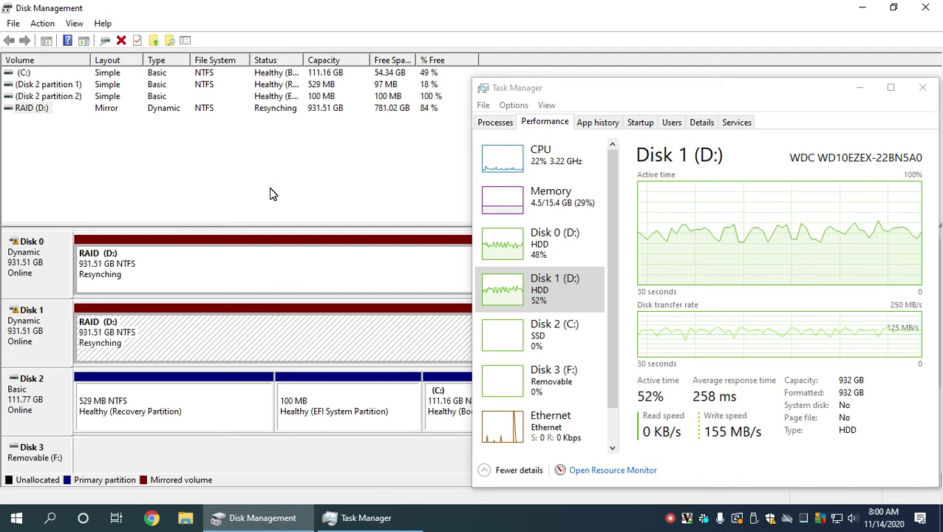
pyautogui.click(259, 279)
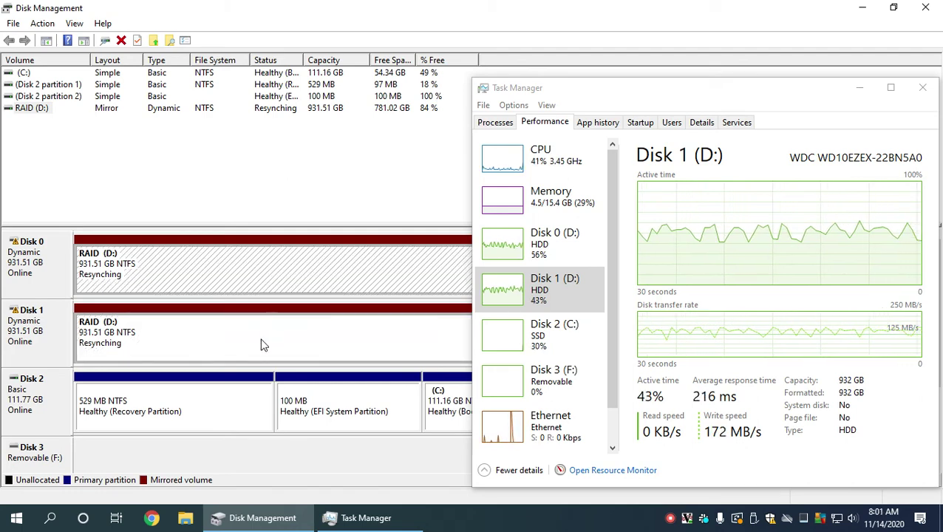
pyautogui.click(246, 357)
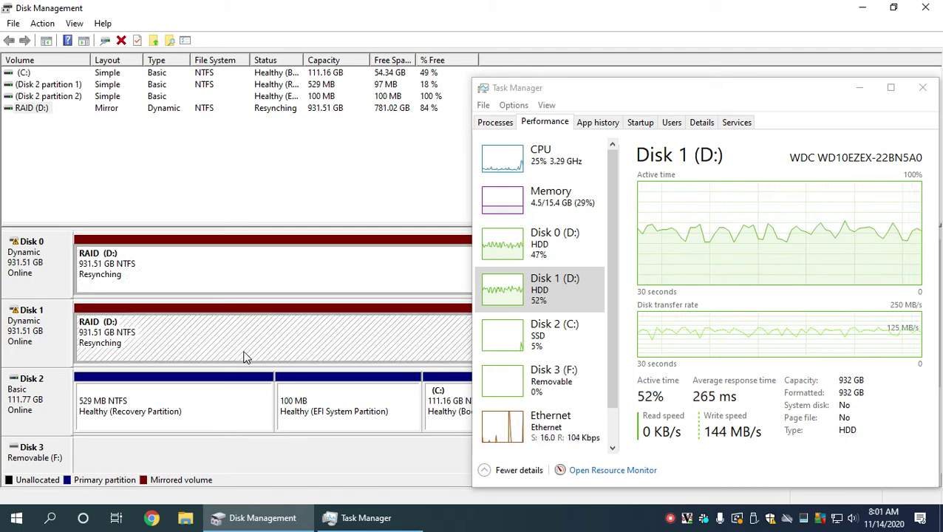
pyautogui.click(234, 286)
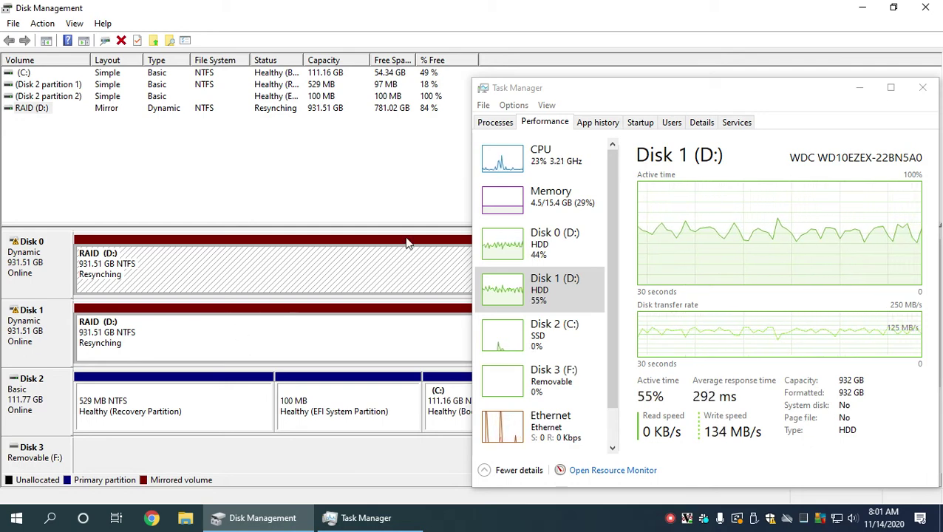
# Move the Task Manager window slightly and compare the performance graphs of the CPU, Disk 0 (D:) and Disk 1 (D:), finishing on Disk 0
pyautogui.click(654, 93)
pyautogui.moveTo(651, 88); pyautogui.dragTo(628, 84)
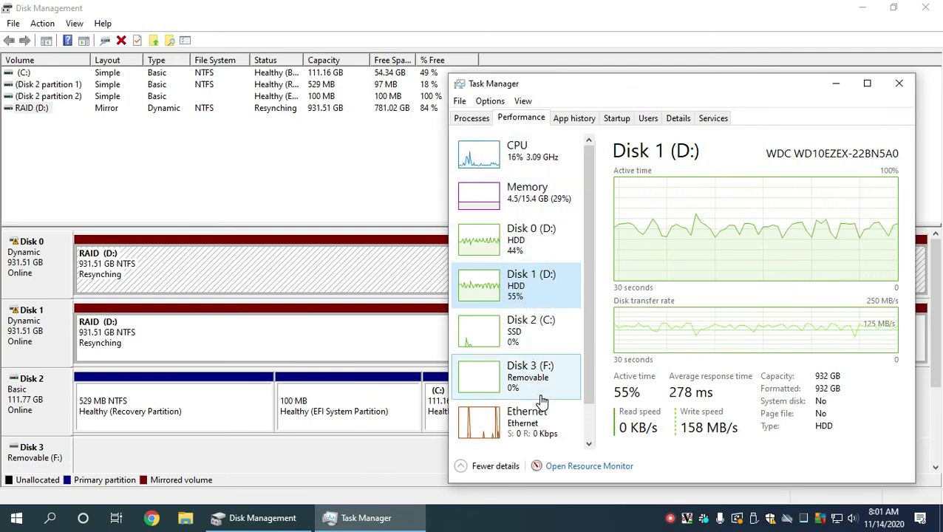
pyautogui.click(531, 163)
pyautogui.click(526, 238)
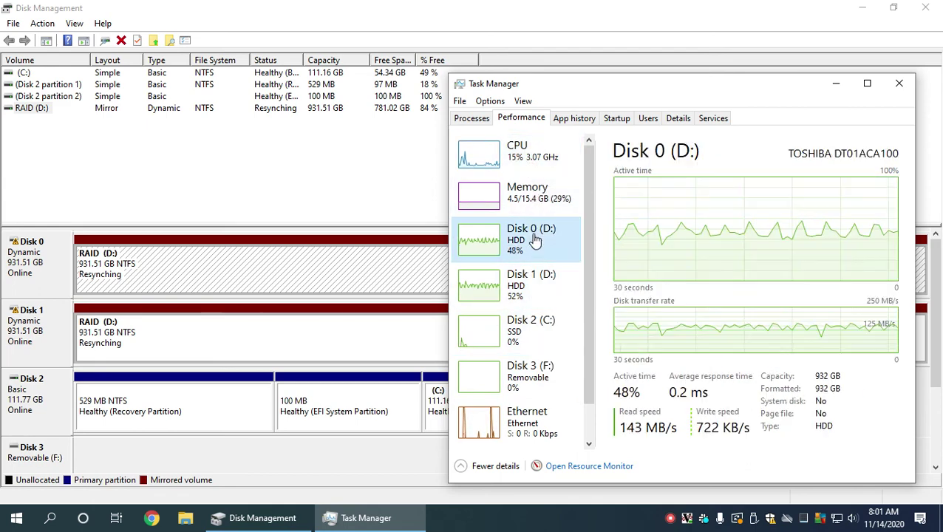
pyautogui.click(532, 288)
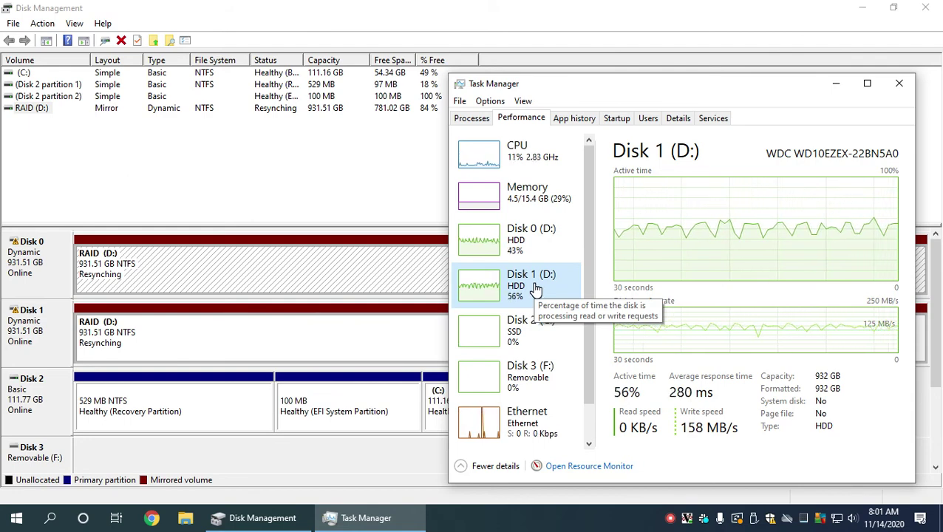
pyautogui.click(521, 162)
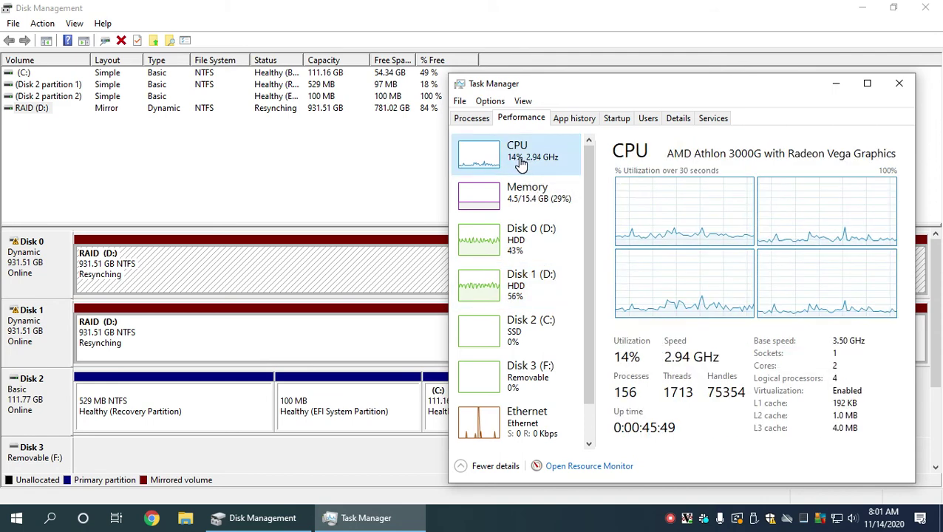
pyautogui.click(524, 243)
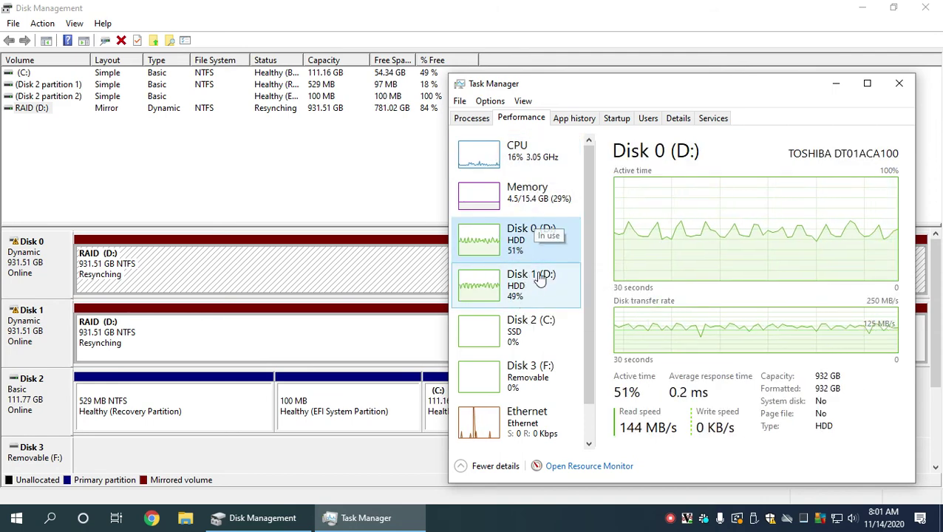